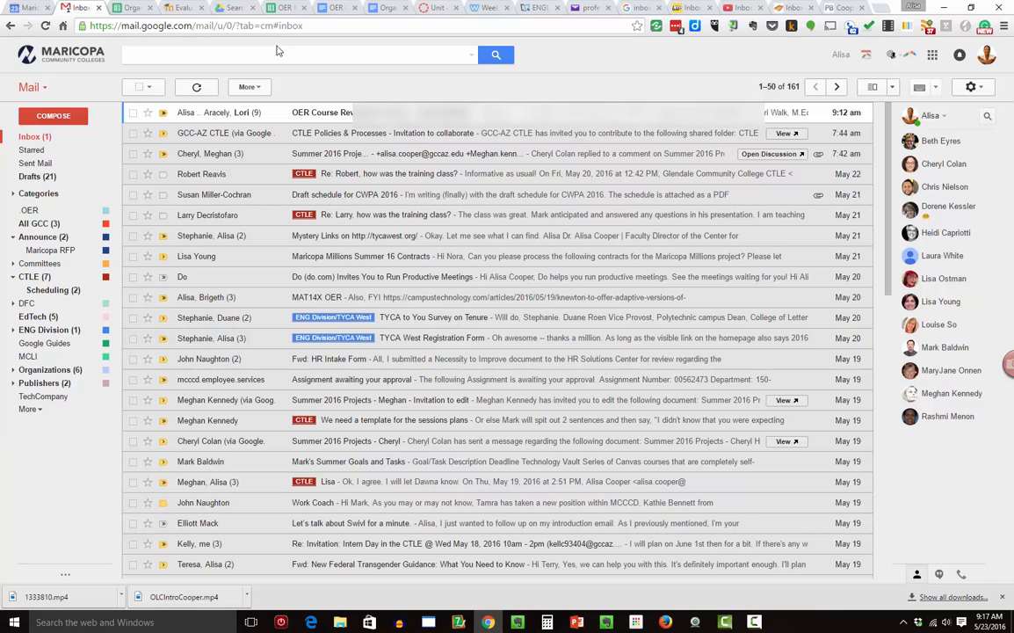
Switch to the PBworks wiki and read the Gmail page's Inbox Zero system and message-filtering tips.
{"action": "left_click", "coordinate": [841, 8]}
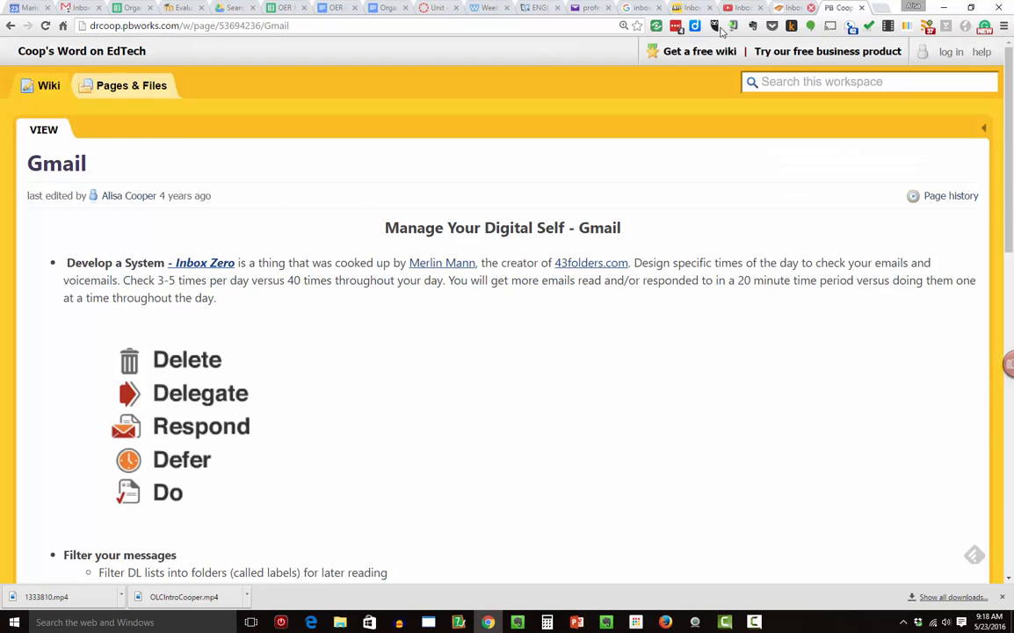
{"action": "scroll", "coordinate": [446, 281], "scroll_direction": "down", "scroll_amount": 1}
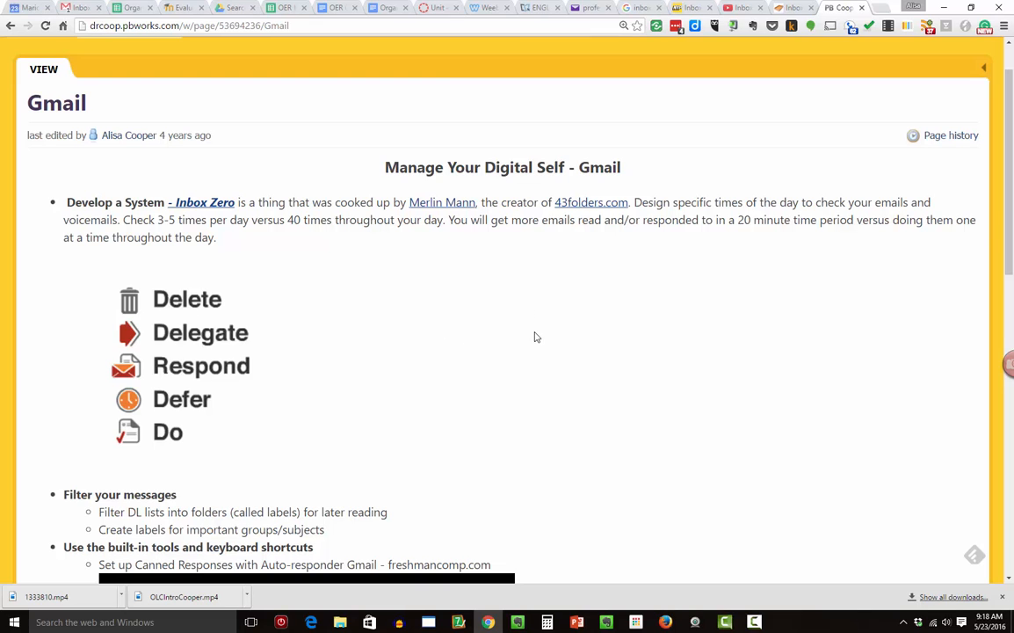
{"action": "scroll", "coordinate": [555, 333], "scroll_direction": "down", "scroll_amount": 1}
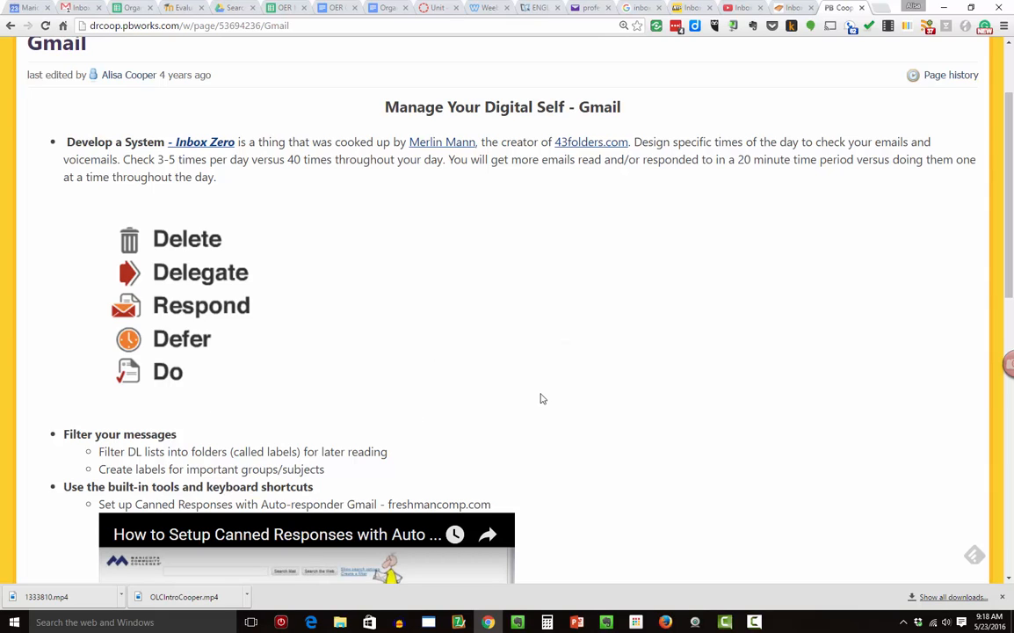
{"action": "scroll", "coordinate": [538, 400], "scroll_direction": "up", "scroll_amount": 1}
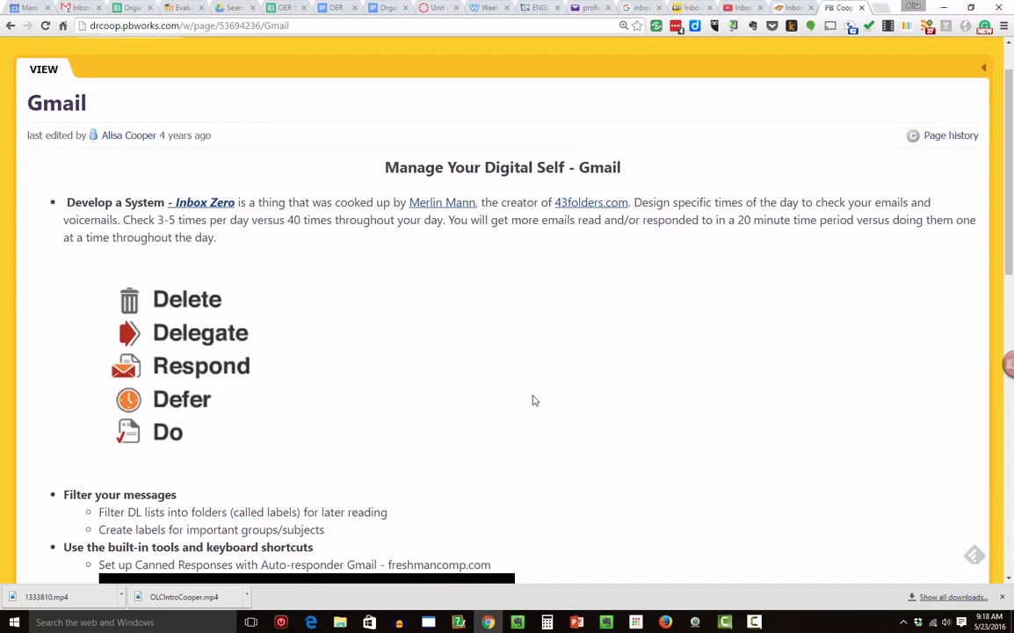
{"action": "scroll", "coordinate": [530, 402], "scroll_direction": "up", "scroll_amount": 1}
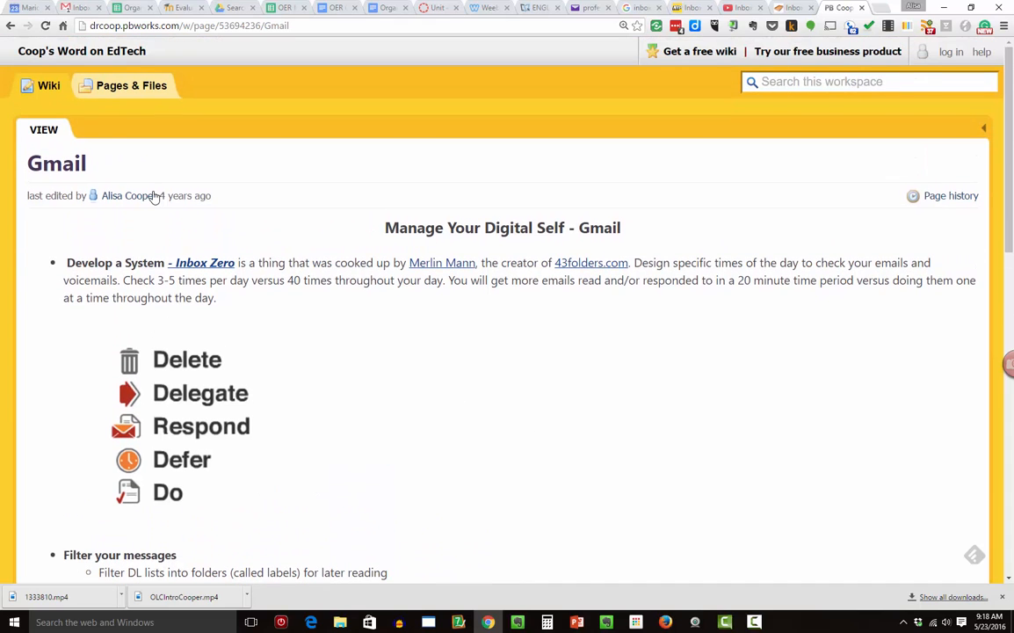
Return to Gmail and open the Governing Board Meeting Highlights - May 17, 2016 message under the Announce label.
{"action": "left_click", "coordinate": [72, 7]}
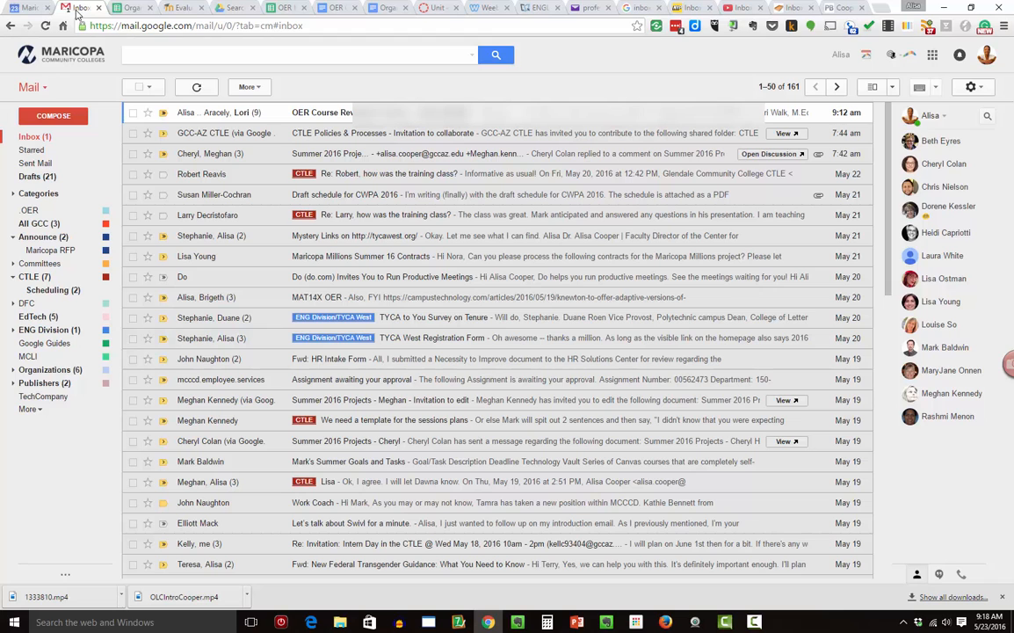
{"action": "left_click", "coordinate": [35, 239]}
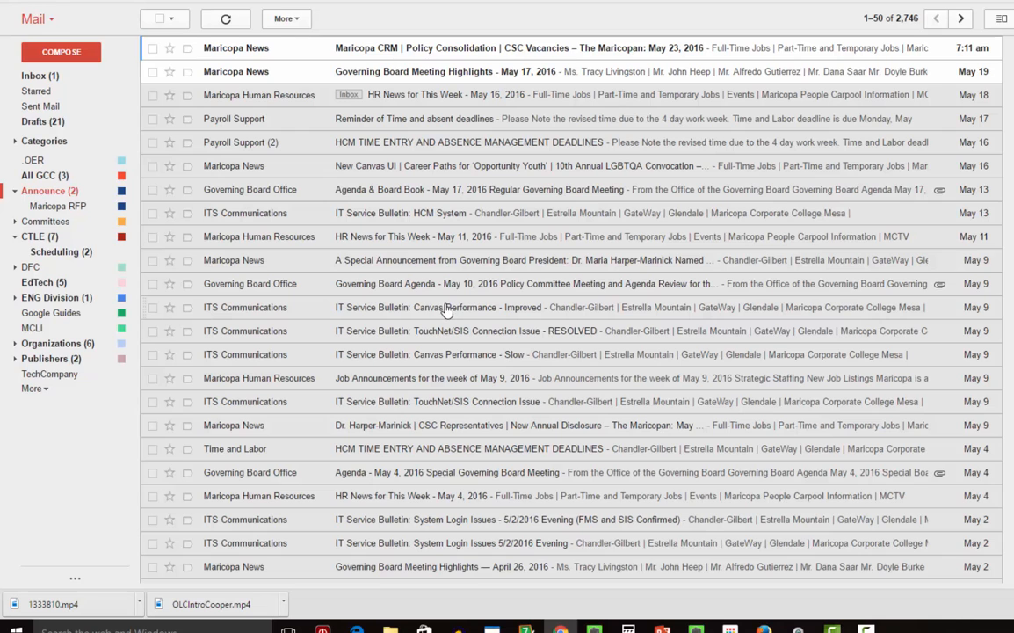
{"action": "left_click", "coordinate": [396, 72]}
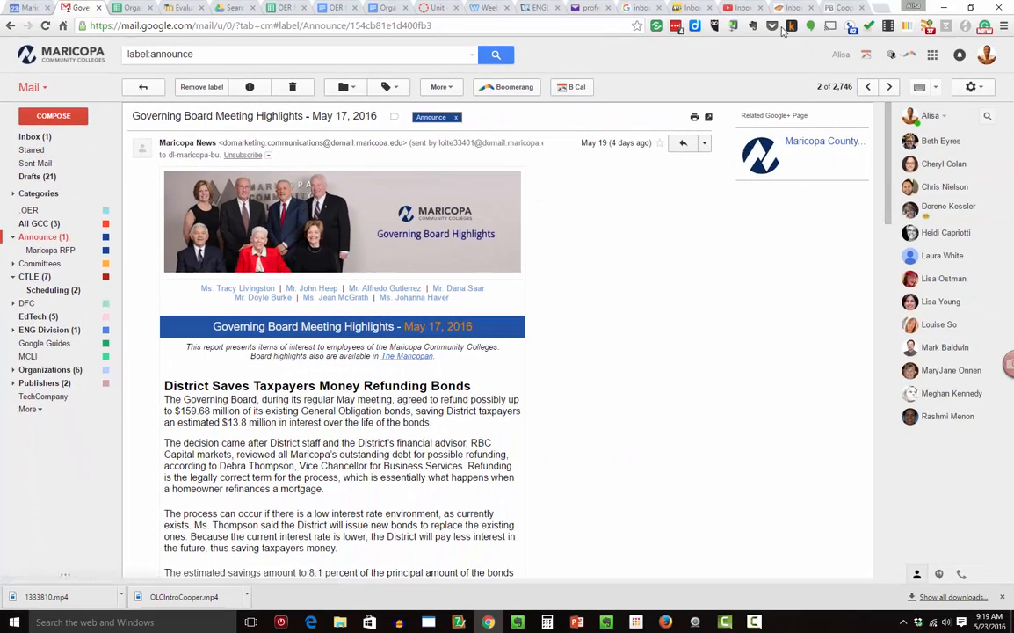
Go back to the wiki's Gmail page and read the "Filter your messages" section.
{"action": "left_click", "coordinate": [835, 11]}
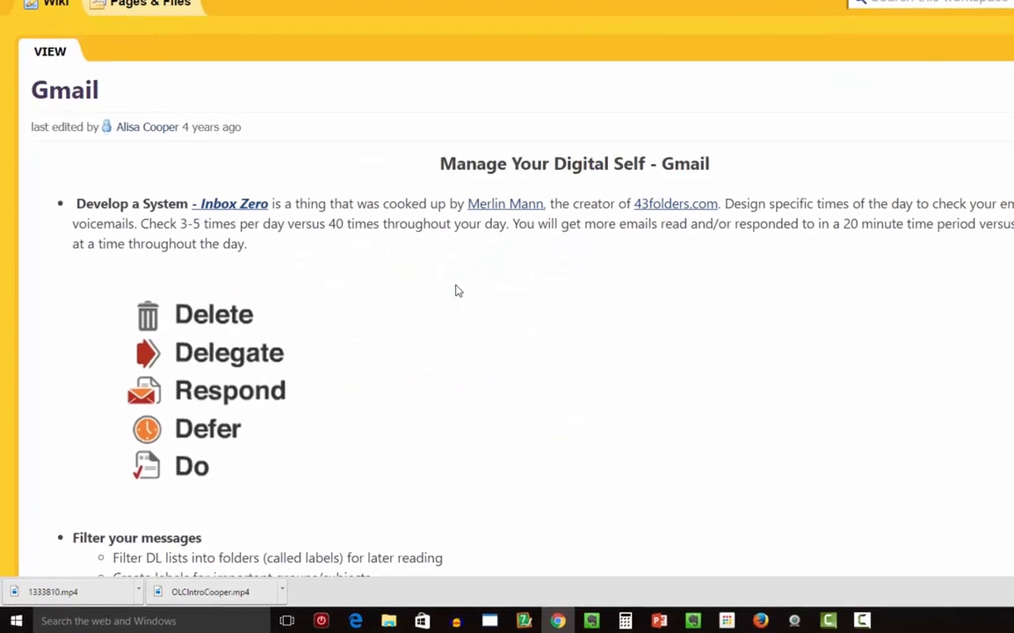
{"action": "scroll", "coordinate": [283, 159], "scroll_direction": "down", "scroll_amount": 1}
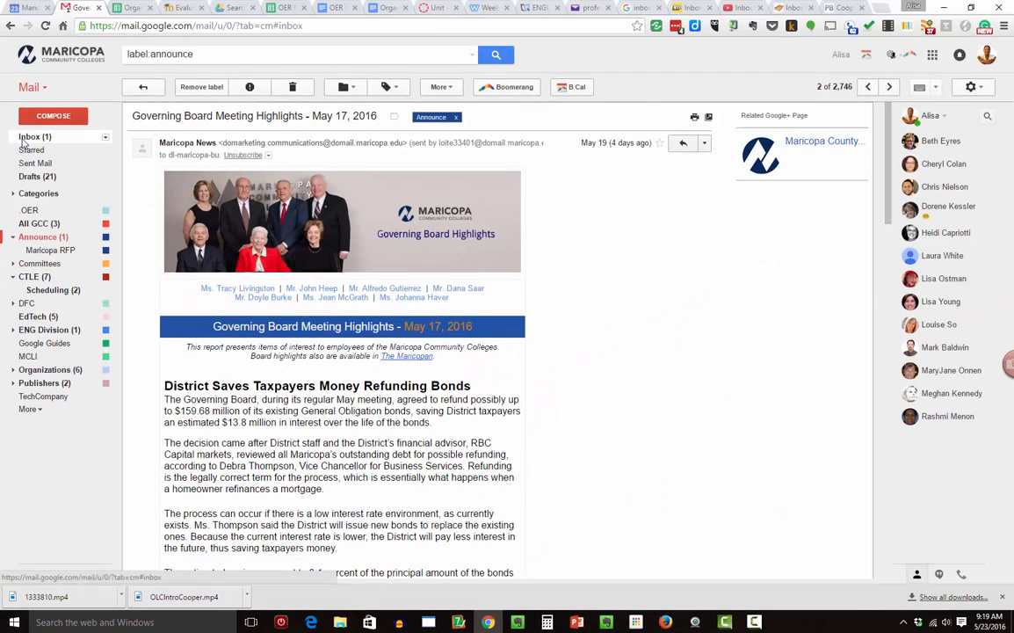
In the Gmail inbox, open the "TYCA to You Survey on Tenure" message and start a filter for messages like it.
{"action": "left_click", "coordinate": [25, 139]}
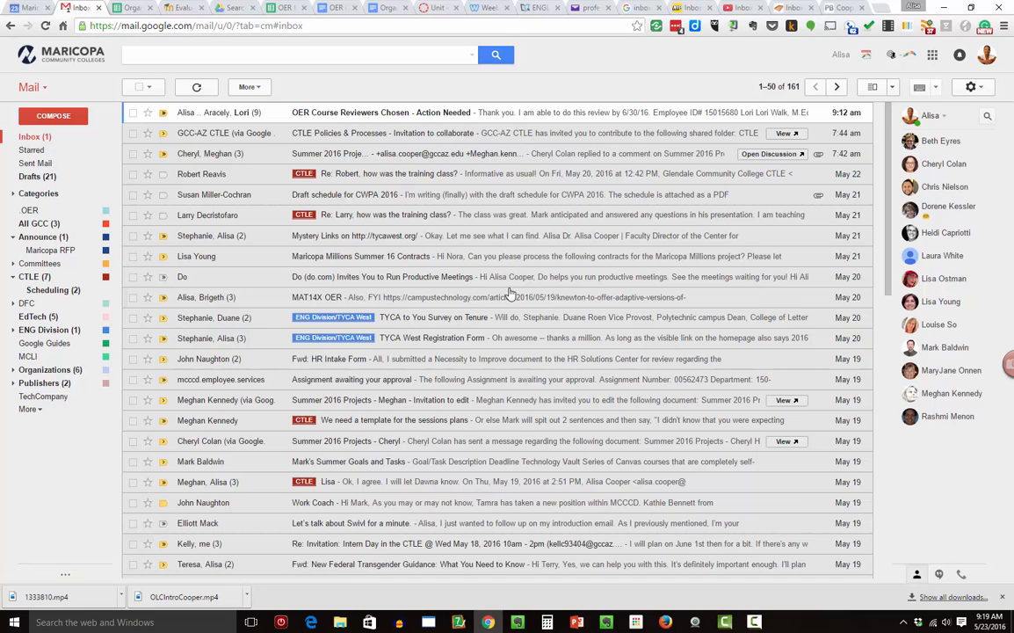
{"action": "scroll", "coordinate": [459, 269], "scroll_direction": "down", "scroll_amount": 1}
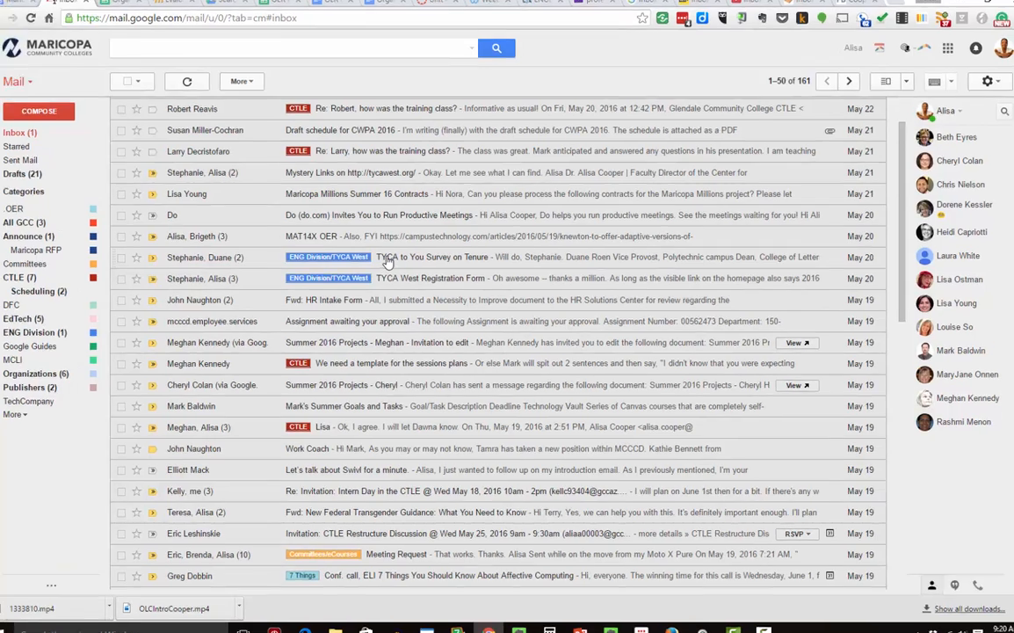
{"action": "left_click", "coordinate": [388, 260]}
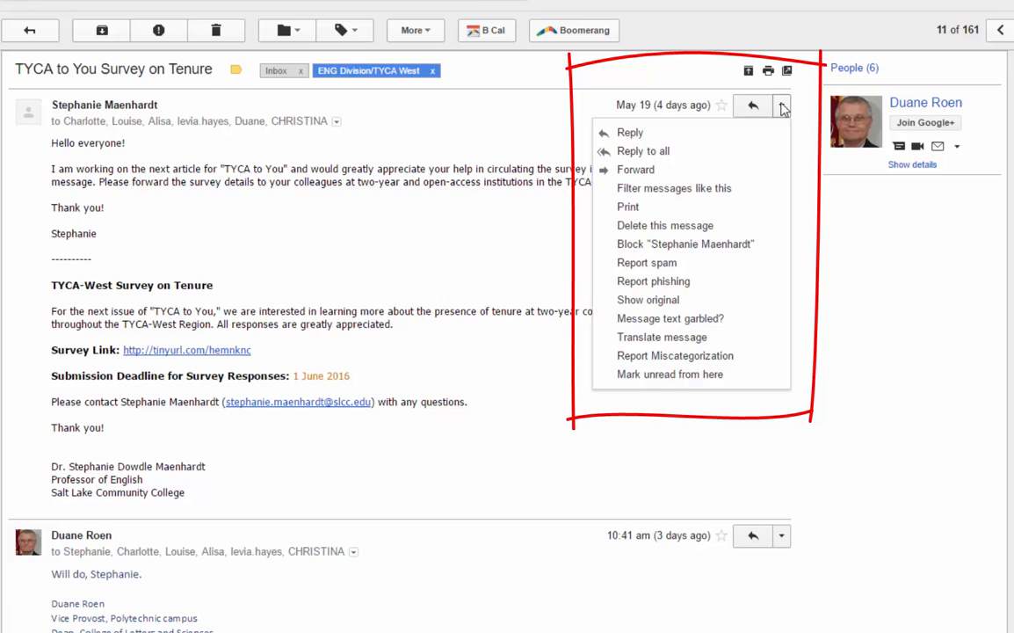
{"action": "left_click", "coordinate": [664, 192]}
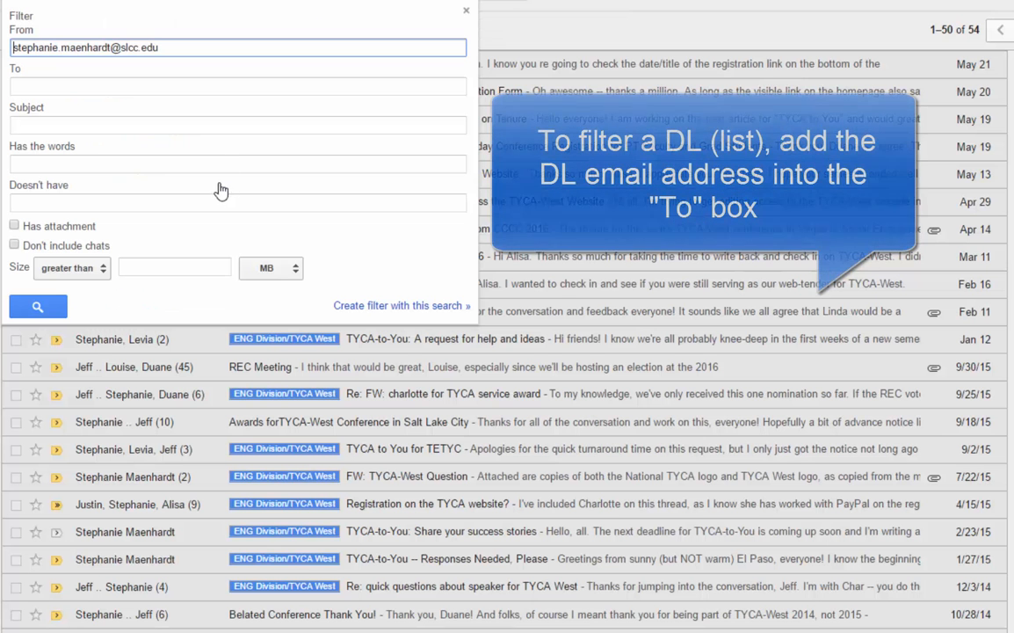
Clear the filter's sender, set its subject to TYCA, and continue to the filter actions.
{"action": "left_click_drag", "start_coordinate": [167, 48], "coordinate": [12, 48]}
{"action": "key", "text": "BackSpace"}
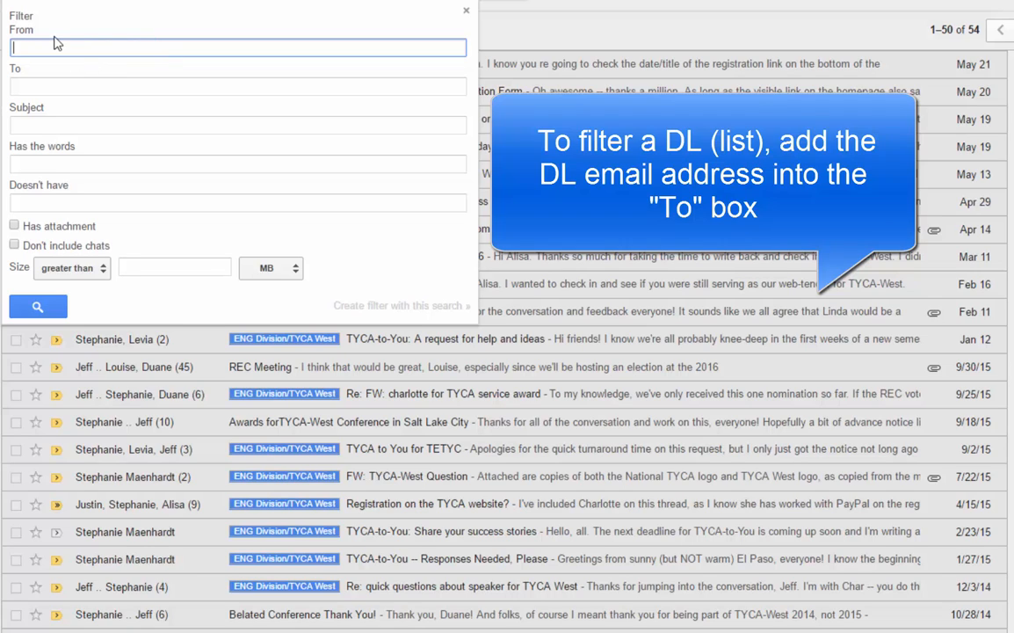
{"action": "left_click", "coordinate": [36, 126]}
{"action": "type", "text": "TYCA"}
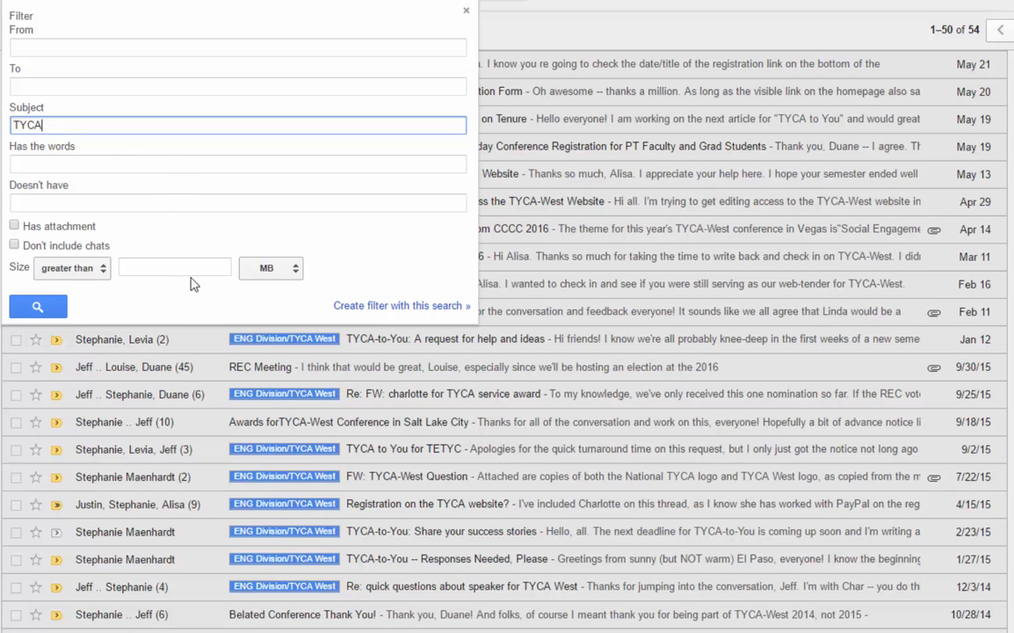
{"action": "left_click", "coordinate": [401, 308]}
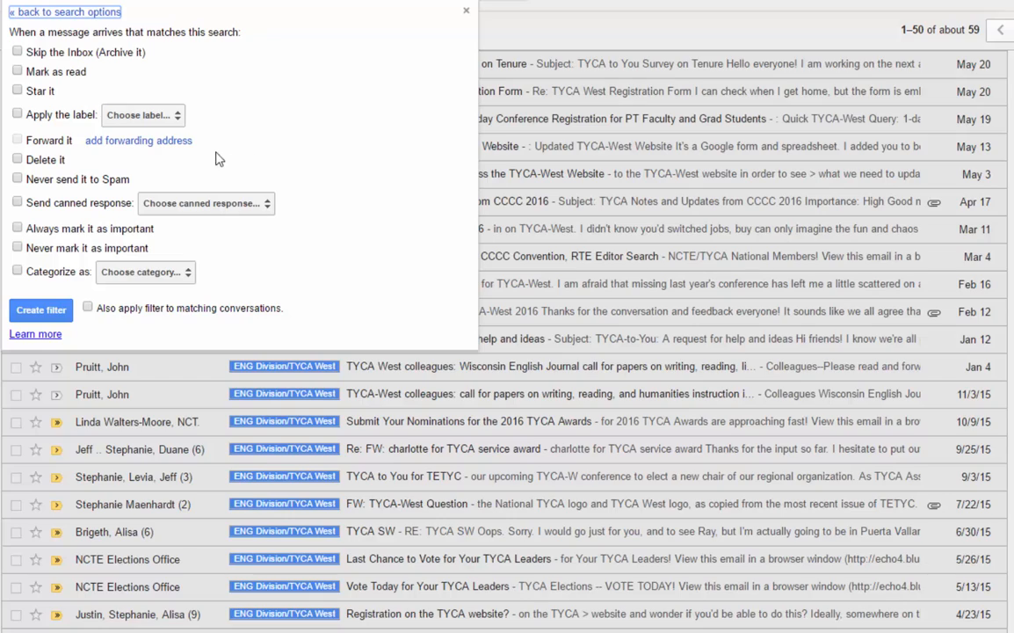
Set the filter to skip the inbox and apply a label, and browse the available labels.
{"action": "left_click", "coordinate": [18, 52]}
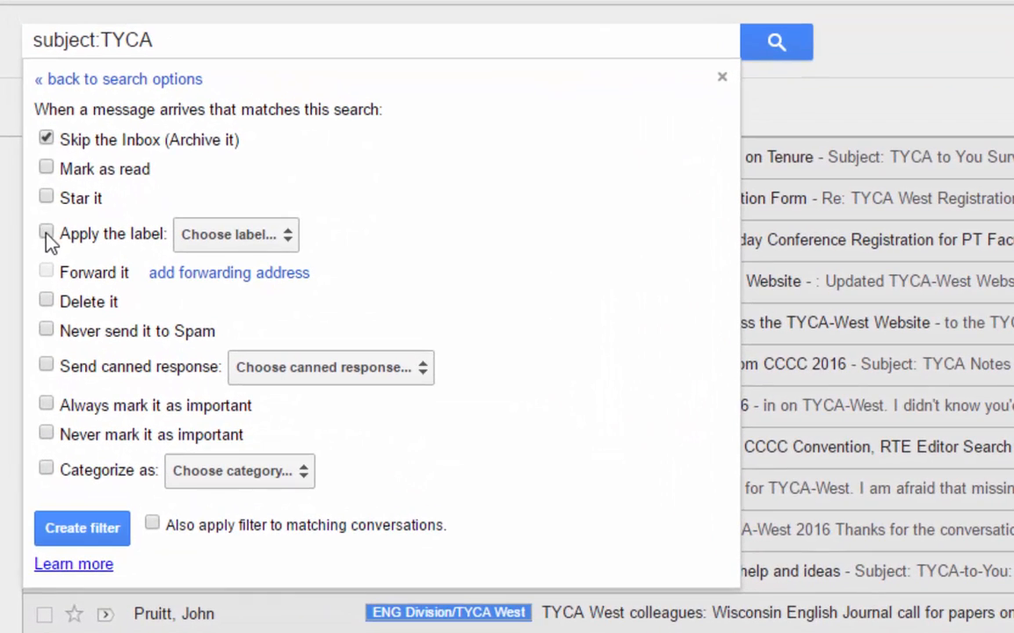
{"action": "left_click", "coordinate": [289, 240]}
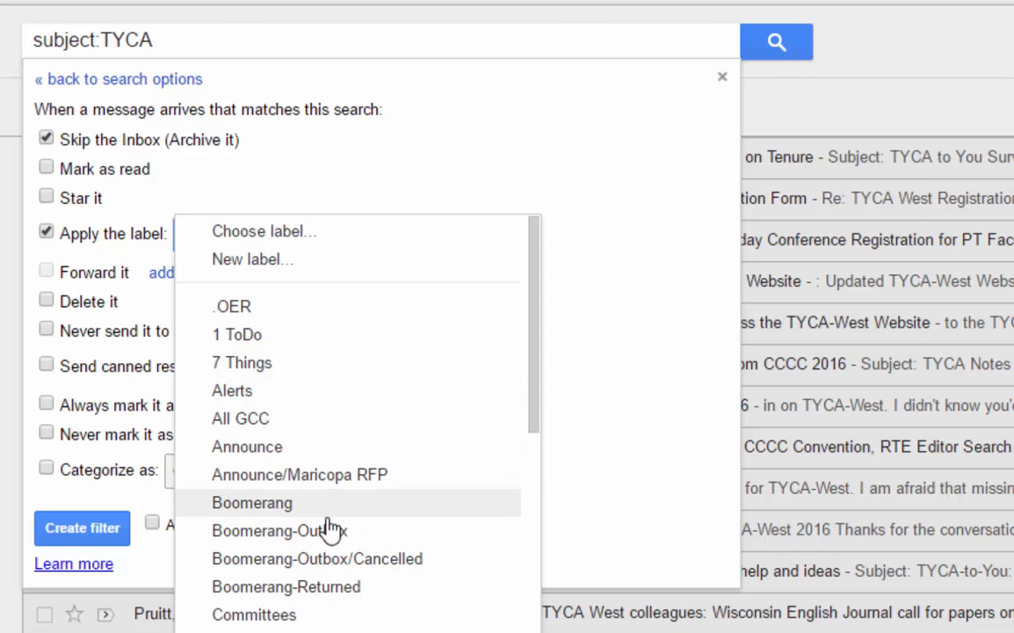
{"action": "scroll", "coordinate": [333, 538], "scroll_direction": "down", "scroll_amount": 5}
{"action": "scroll", "coordinate": [333, 541], "scroll_direction": "up", "scroll_amount": 5}
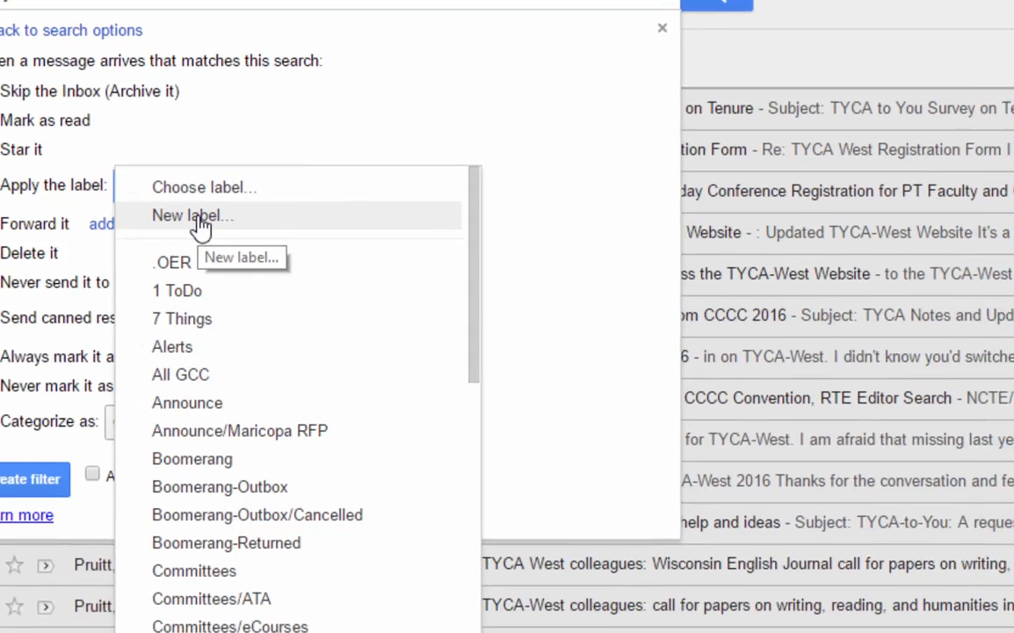
Examine the new-label options and the parent labels available for nesting, and leave without creating a label.
{"action": "left_click", "coordinate": [201, 220]}
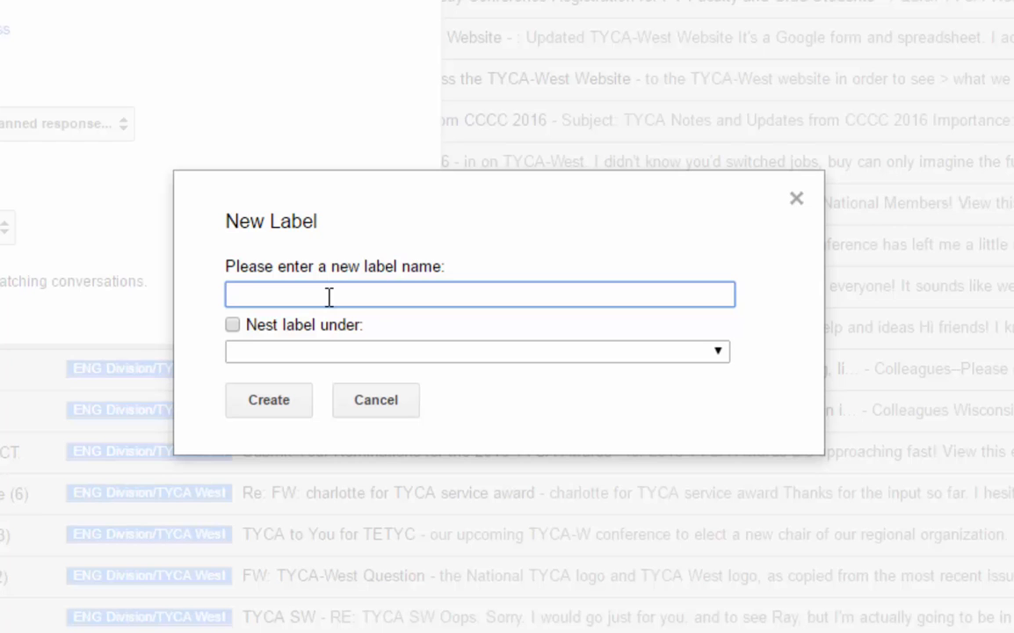
{"action": "left_click", "coordinate": [718, 353]}
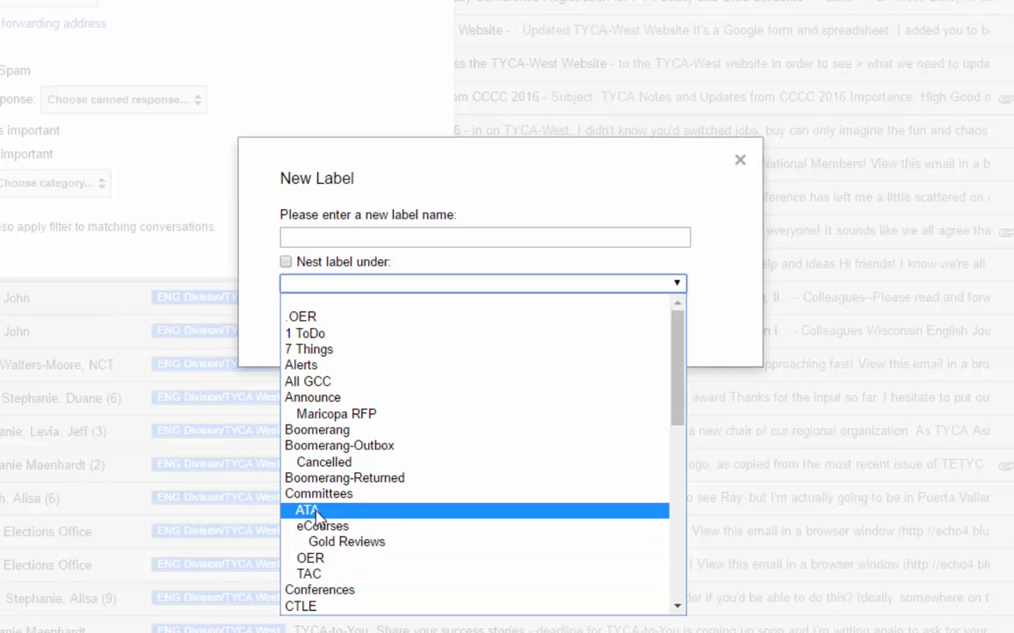
{"action": "left_click", "coordinate": [262, 261]}
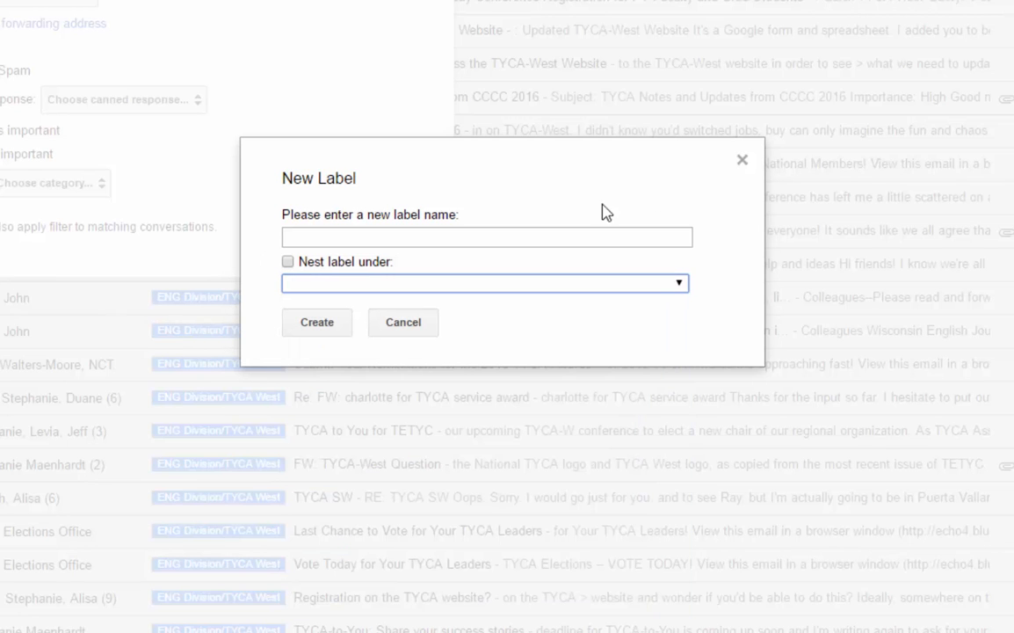
{"action": "left_click", "coordinate": [743, 161]}
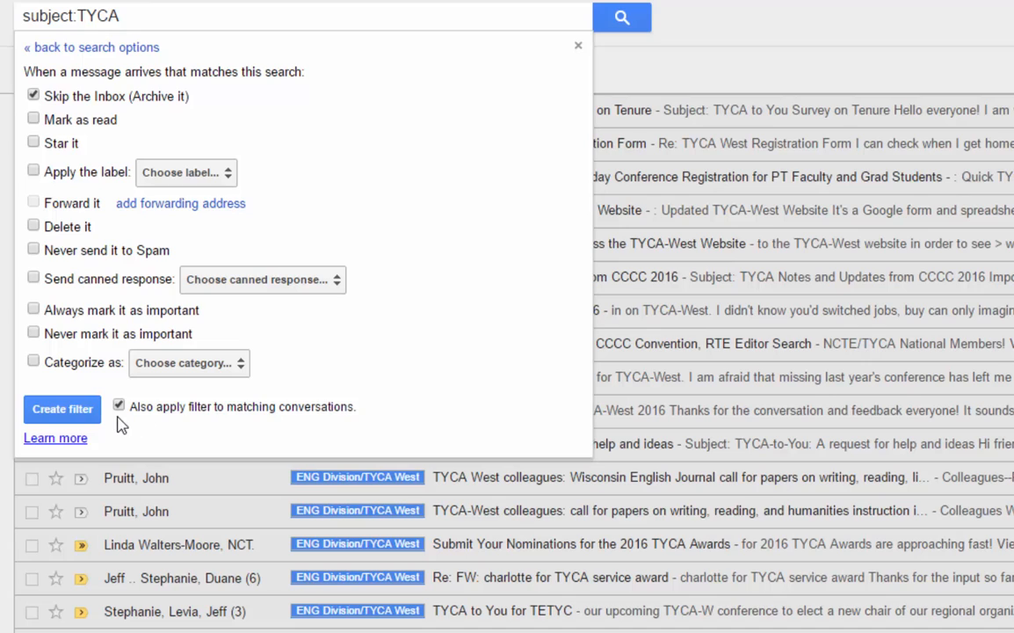
Include matching conversations in the TYCA filter and close the filter form.
{"action": "left_click", "coordinate": [49, 414]}
{"action": "left_click", "coordinate": [578, 48]}
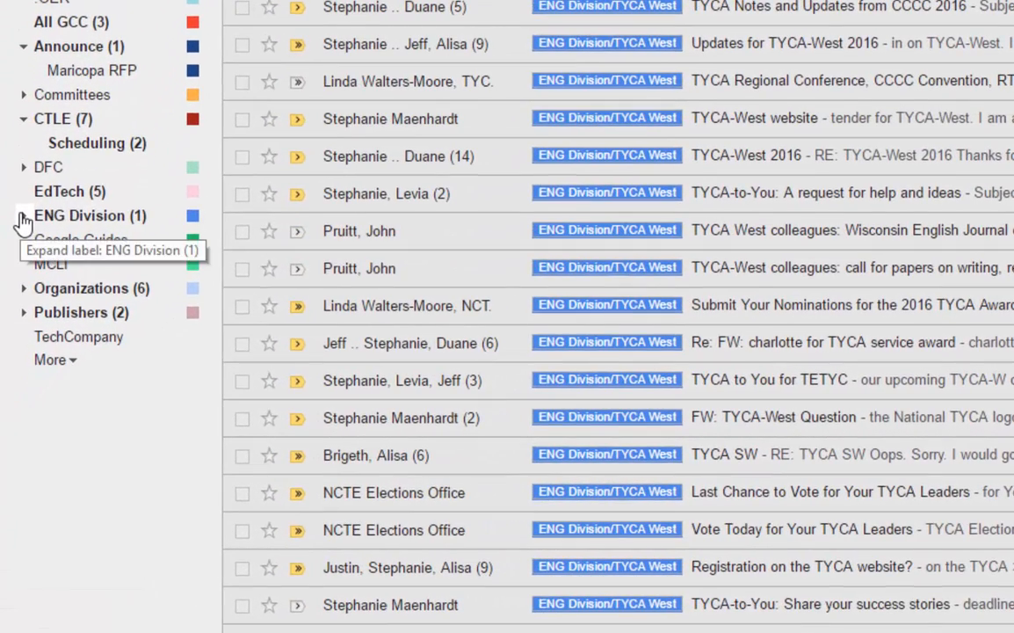
Expand the ENG Division label, view the messages under its TYCA West sublabel, and return to the inbox.
{"action": "left_click", "coordinate": [17, 299]}
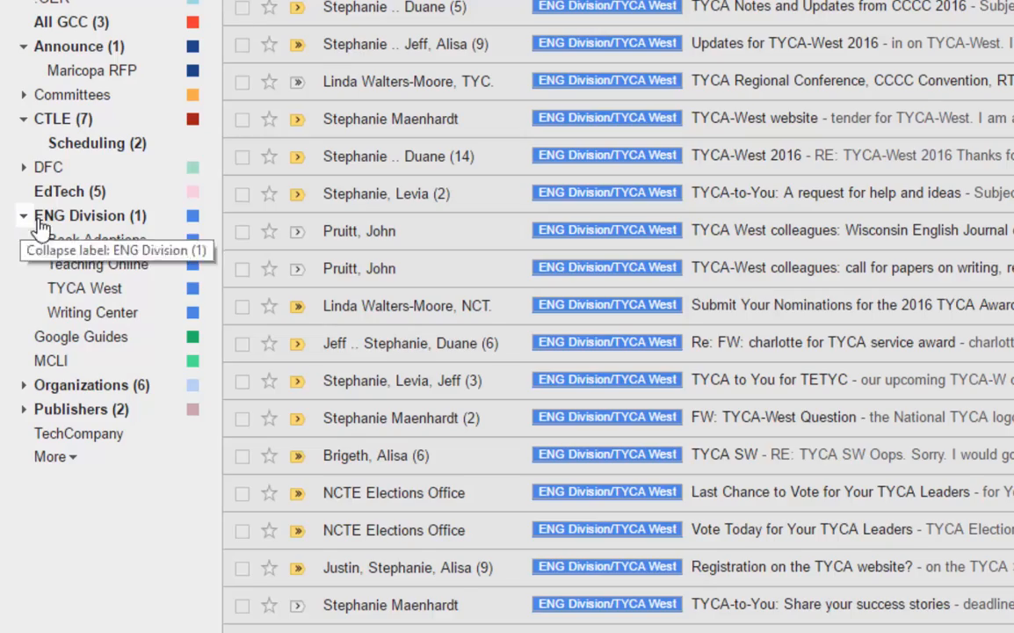
{"action": "left_click", "coordinate": [80, 293]}
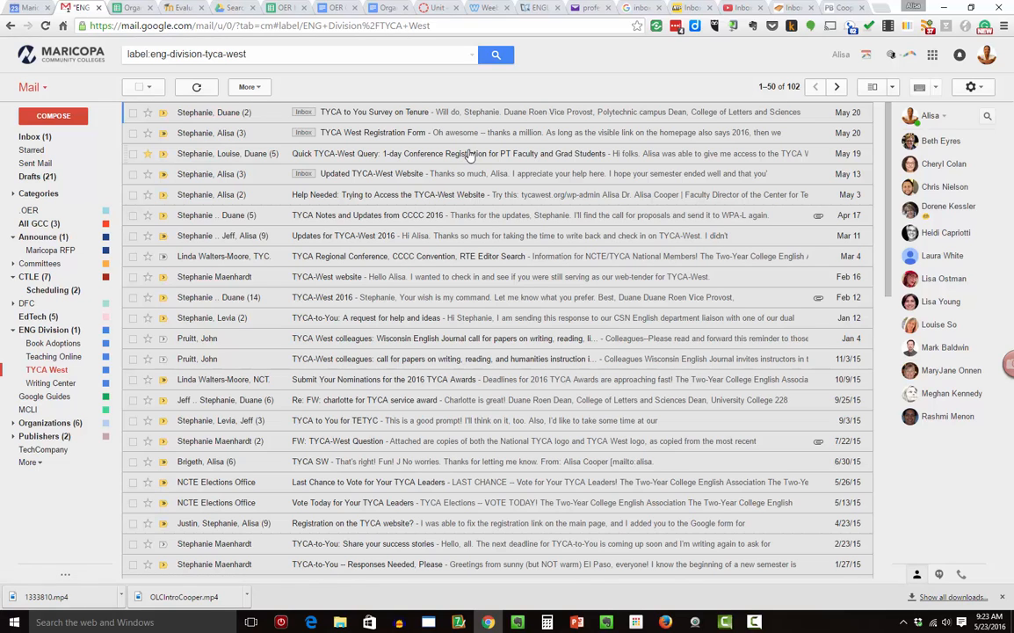
{"action": "left_click", "coordinate": [37, 141]}
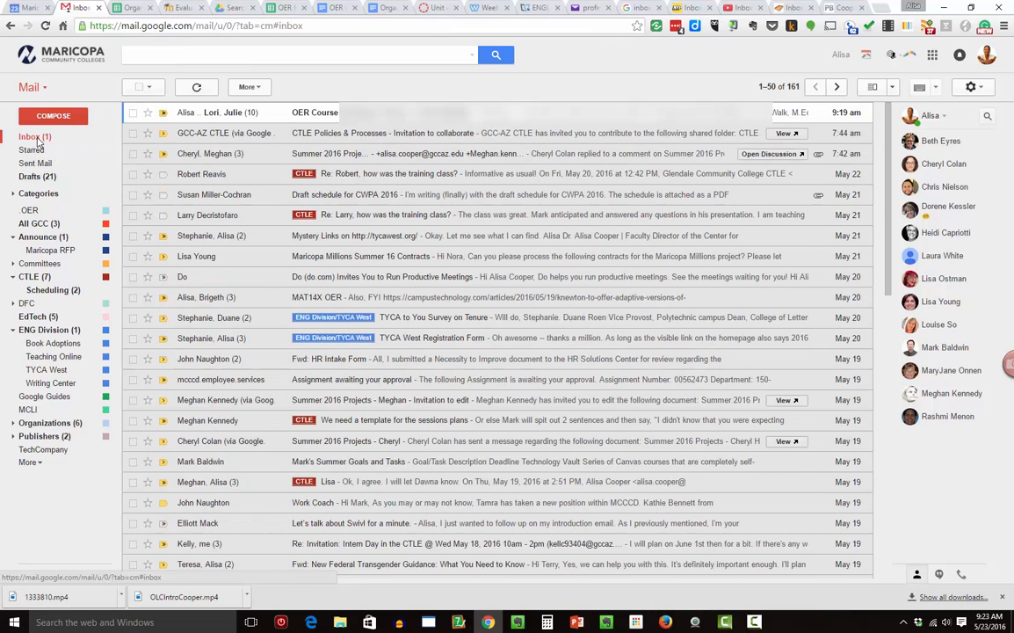
Switch to the wiki's Gmail page to view the built-in tools and keyboard shortcuts section.
{"action": "left_click", "coordinate": [845, 9]}
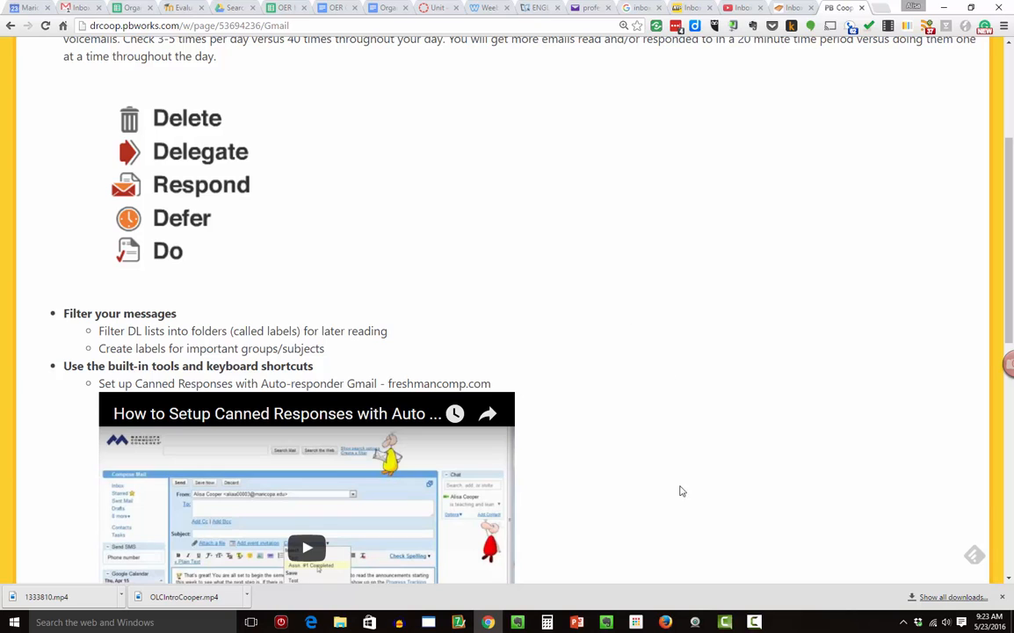
{"action": "left_click", "coordinate": [752, 622]}
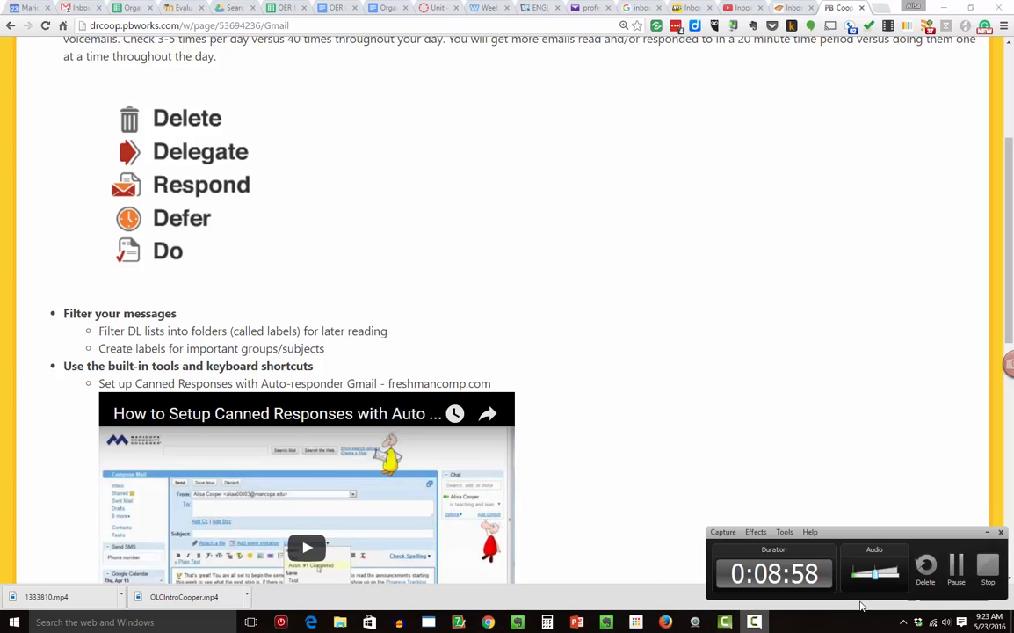